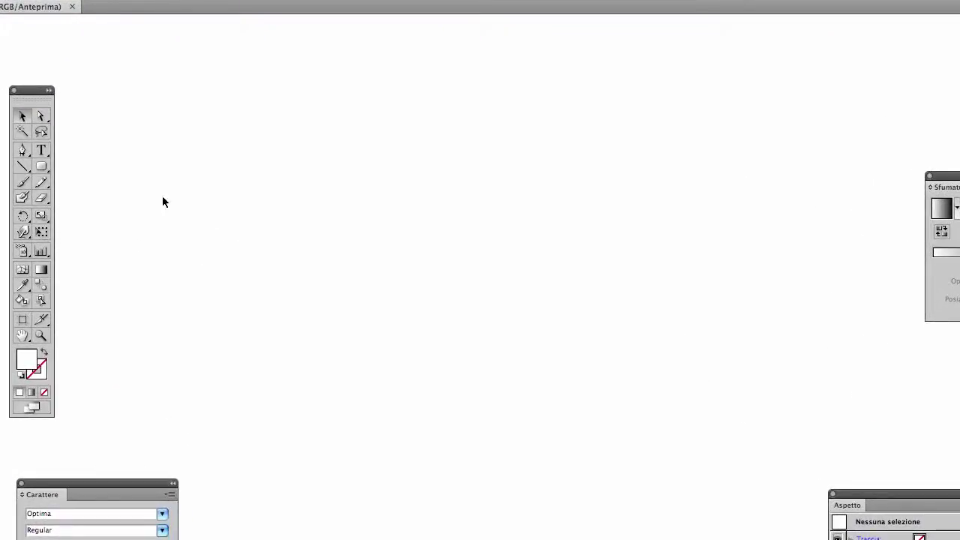
- Draw a wide rounded rectangle and fill it with the default white-to-black linear gradient
click(41, 167)
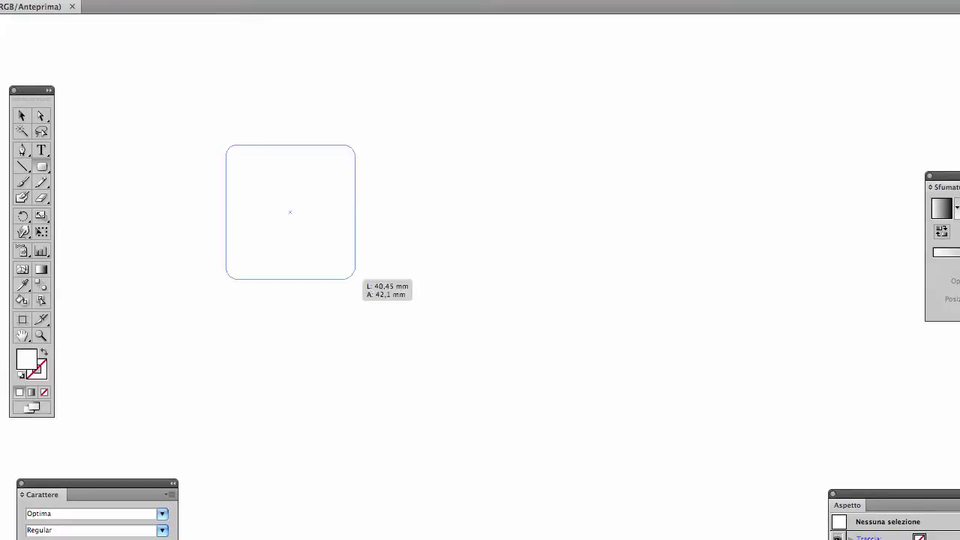
drag(225, 144, 826, 411)
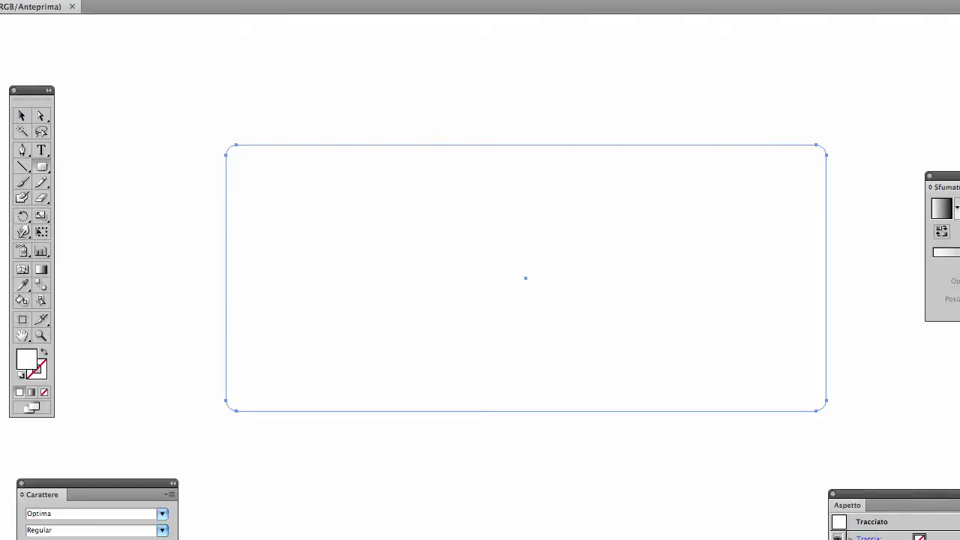
click(22, 116)
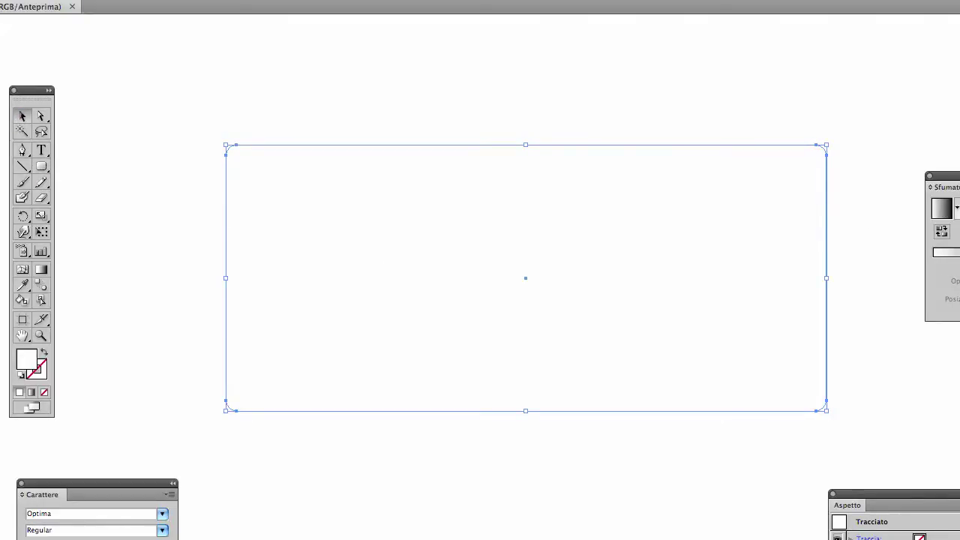
click(32, 392)
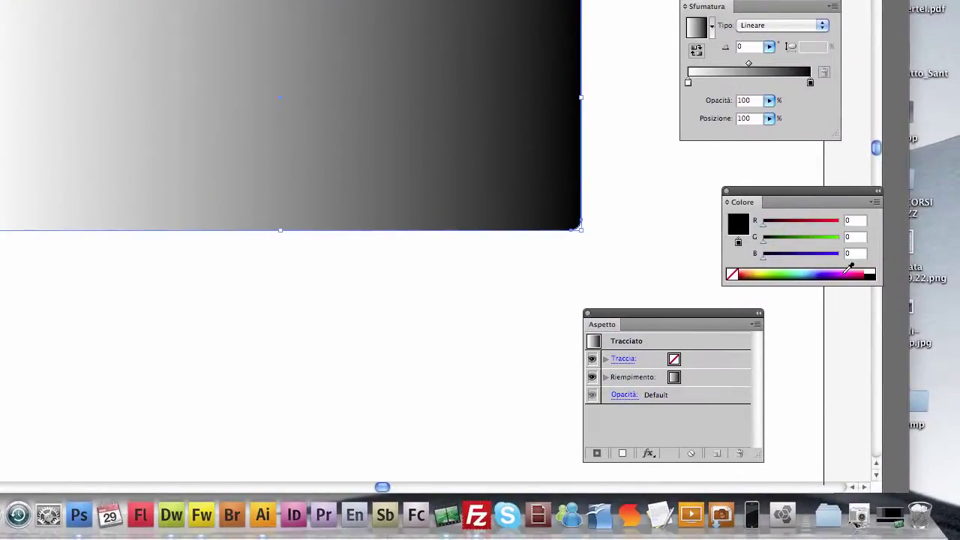
- Recolour the gradient stops: purple on the right, dark blue-violet (R55 G0 B159) on the left
click(848, 271)
click(687, 82)
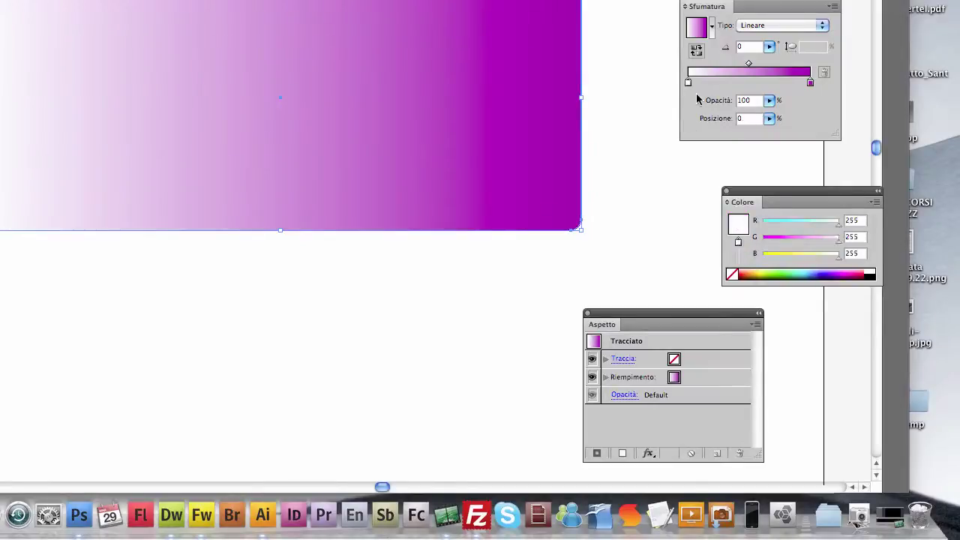
click(839, 271)
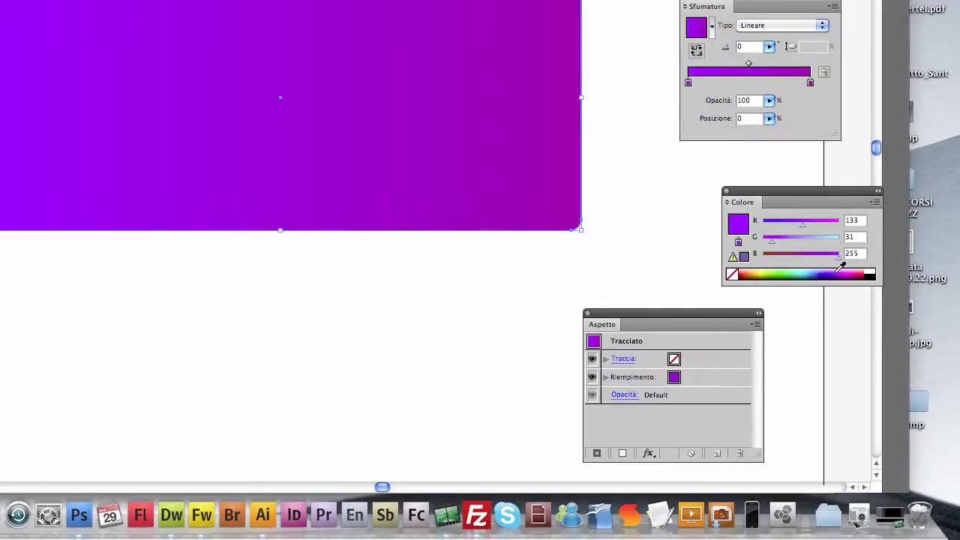
click(839, 273)
click(842, 270)
click(838, 272)
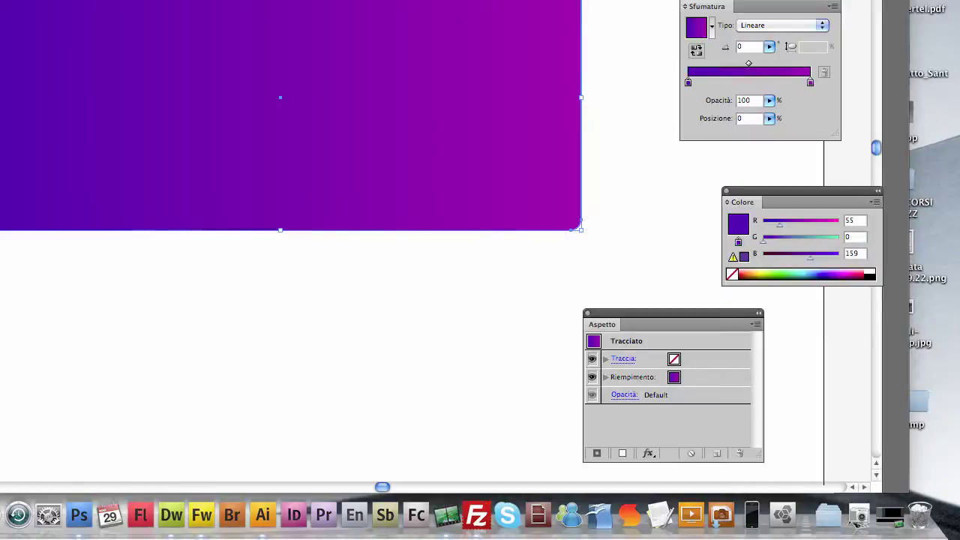
key(g)
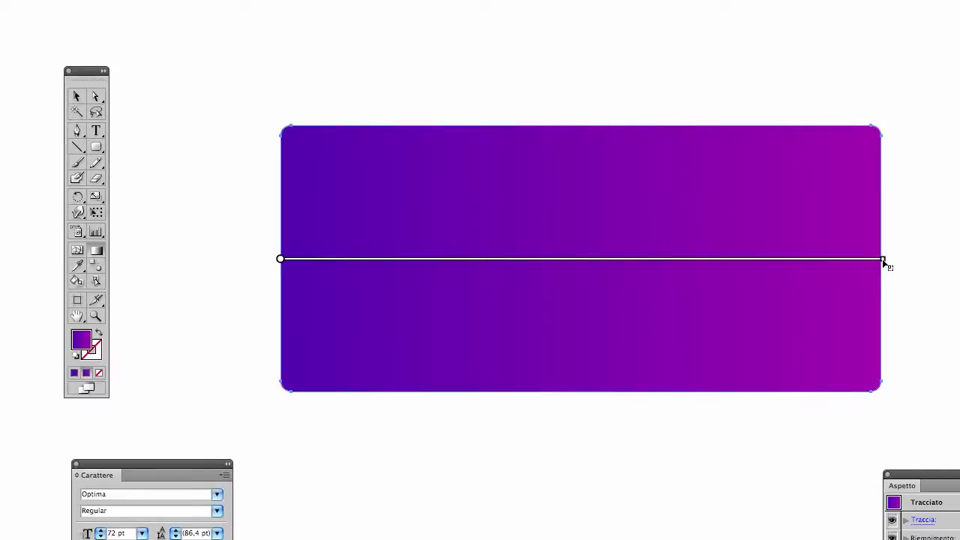
- Turn the gradient vertical, purple at the top fading to blue-violet at the bottom edge
drag(882, 258, 517, 286)
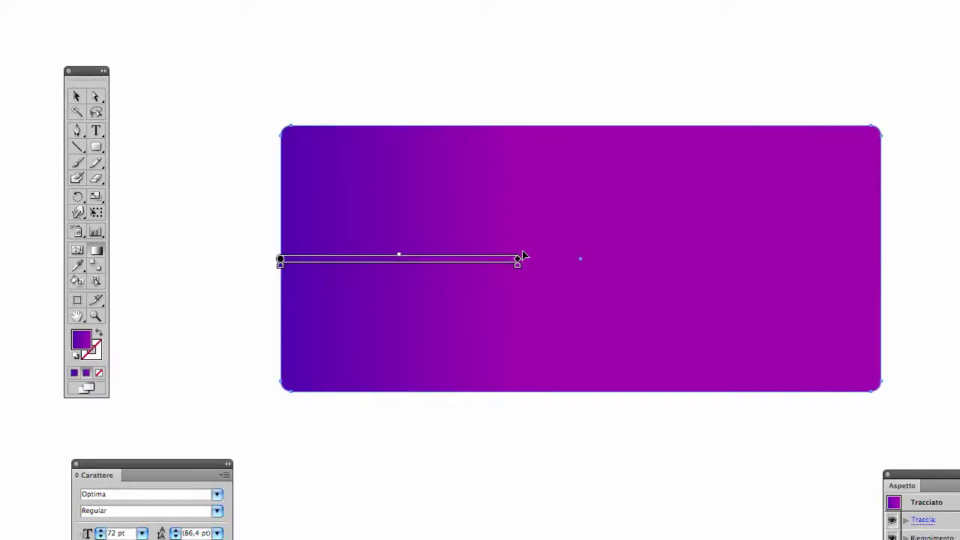
drag(524, 252, 534, 129)
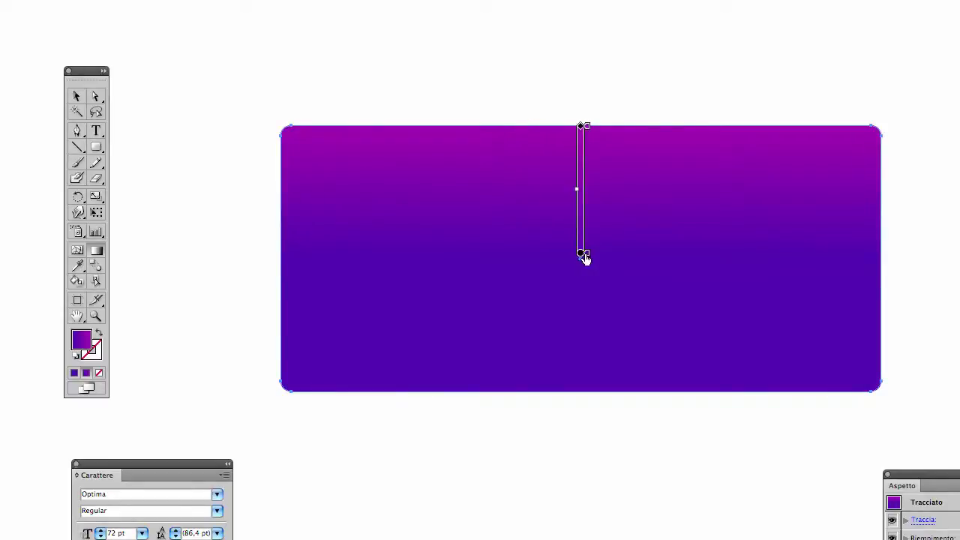
drag(583, 253, 583, 390)
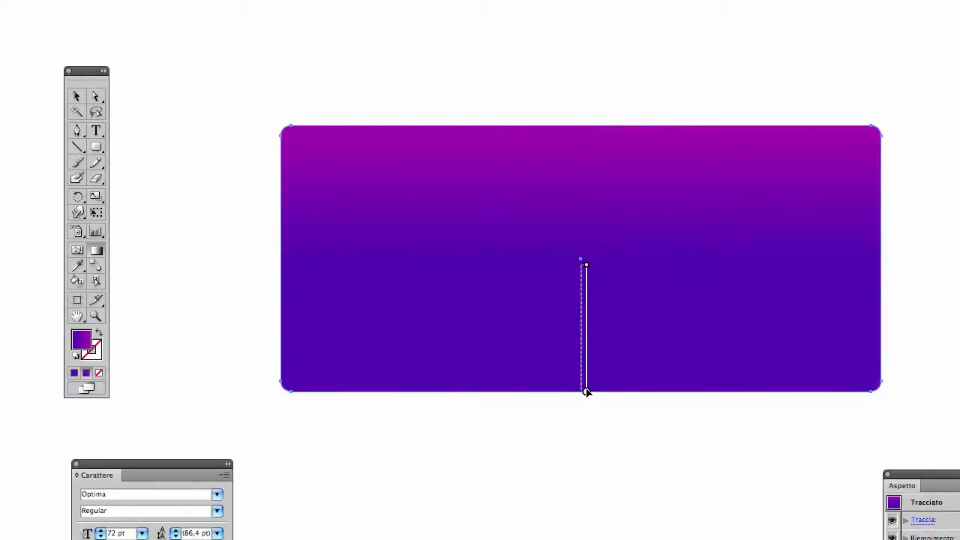
drag(577, 266, 578, 246)
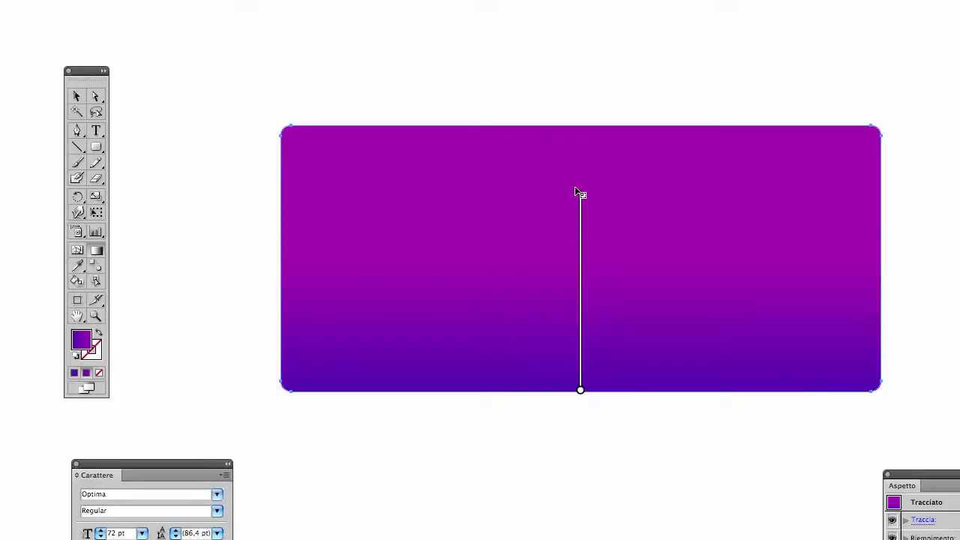
click(76, 96)
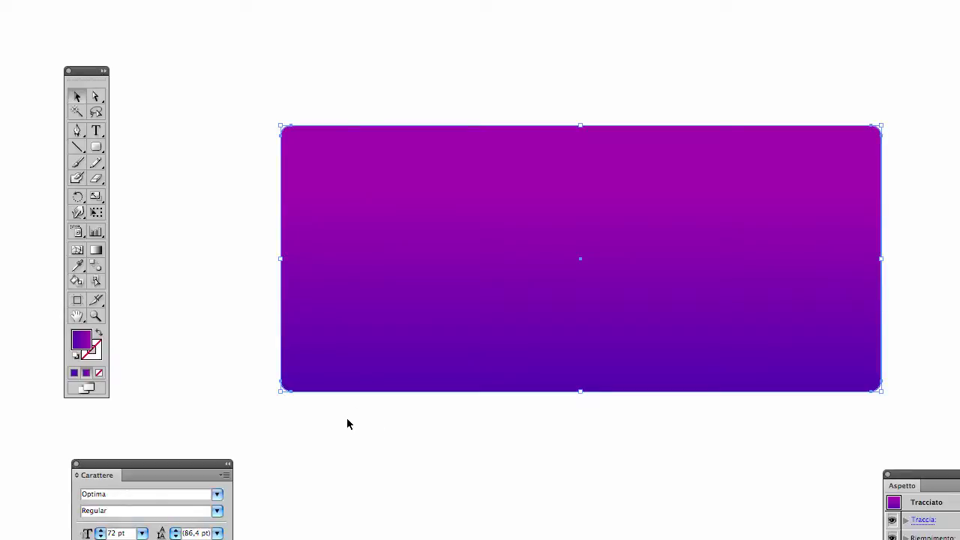
click(180, 268)
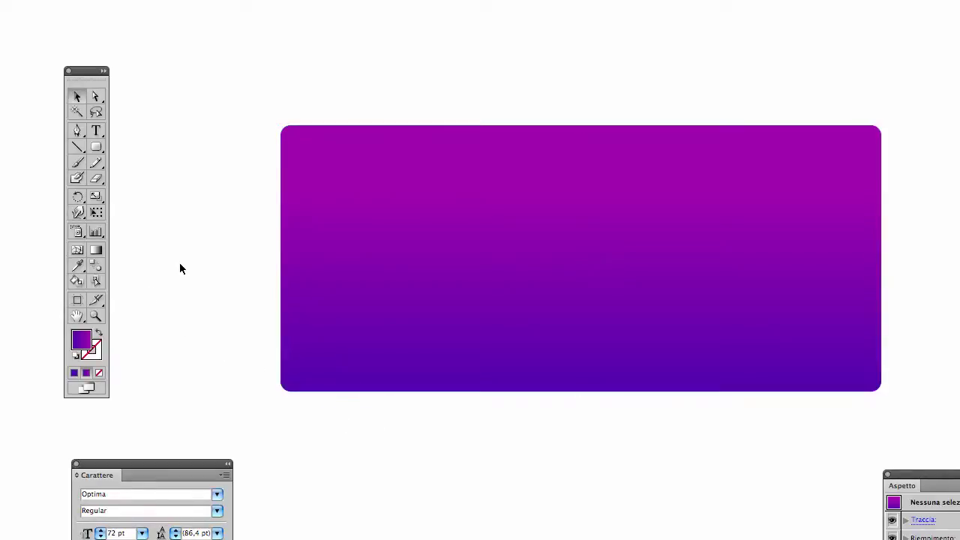
- Type the word 'Glossy' on the button
click(96, 133)
click(450, 255)
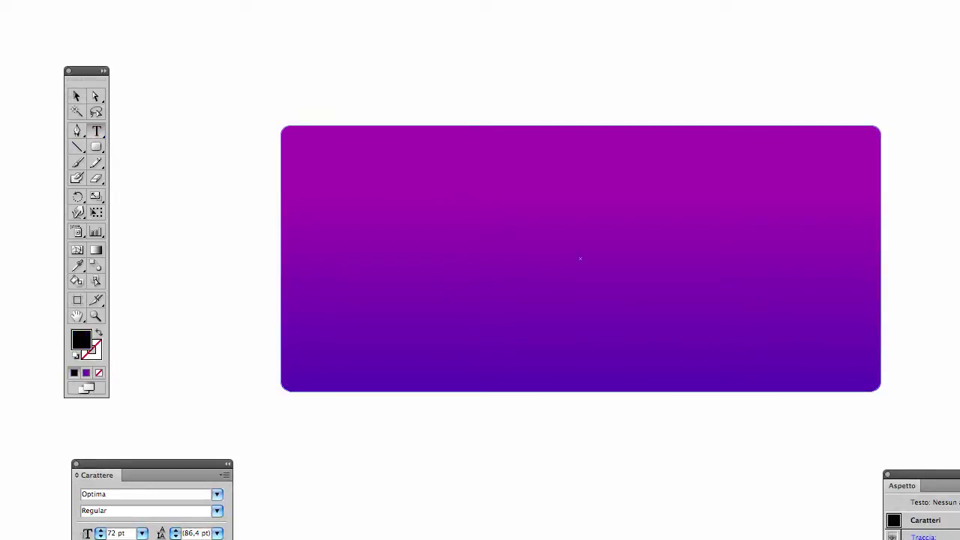
text(Glo)
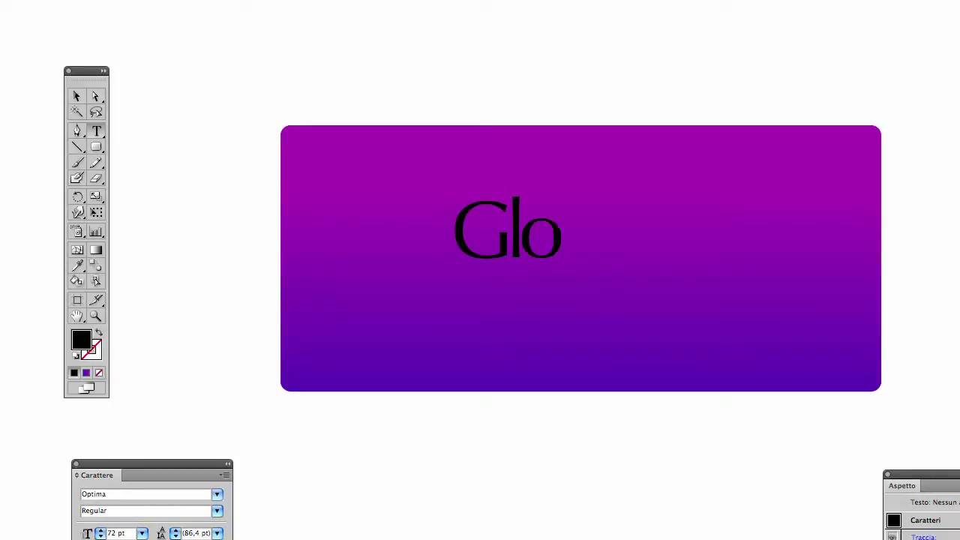
text(ssy)
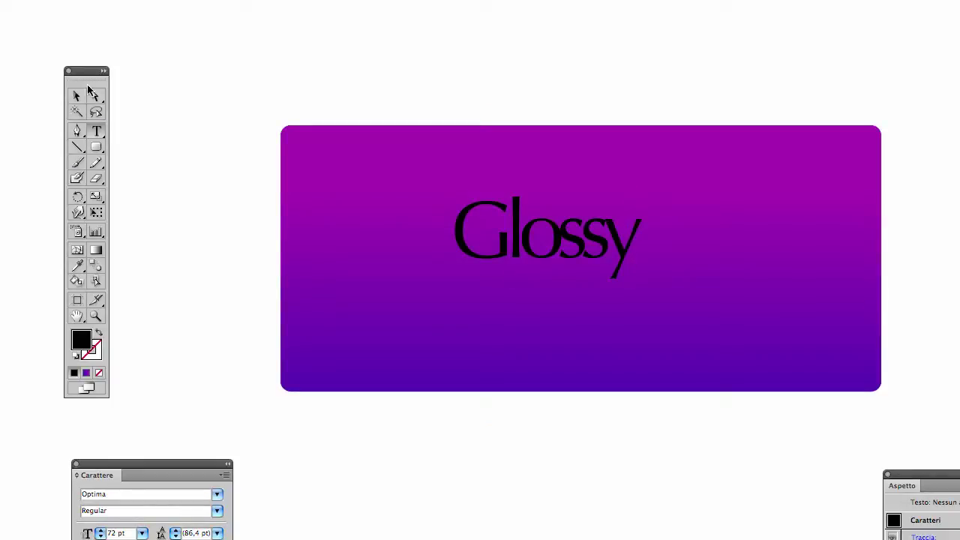
- Make the Glossy text white, enlarge it to about 138 pt, and centre it on the button
click(77, 96)
click(18, 3)
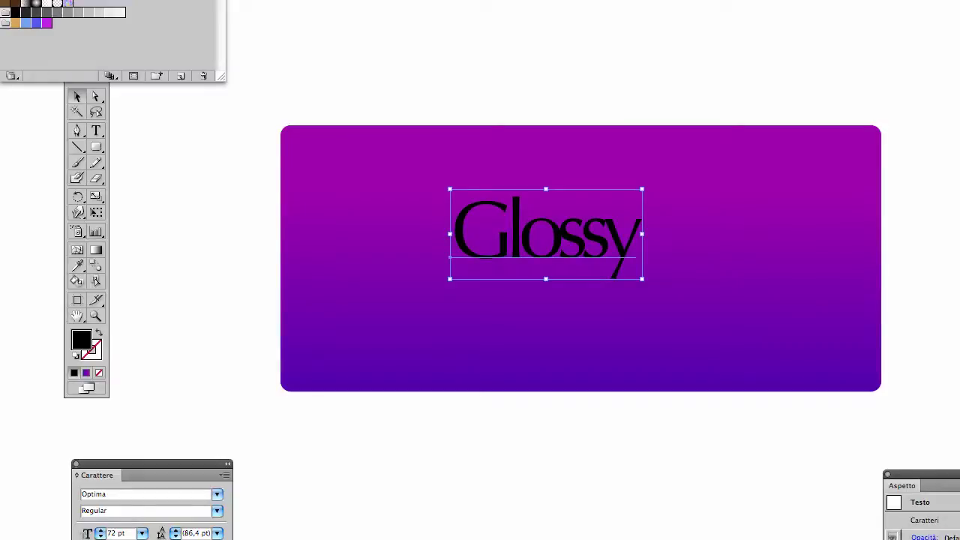
click(116, 12)
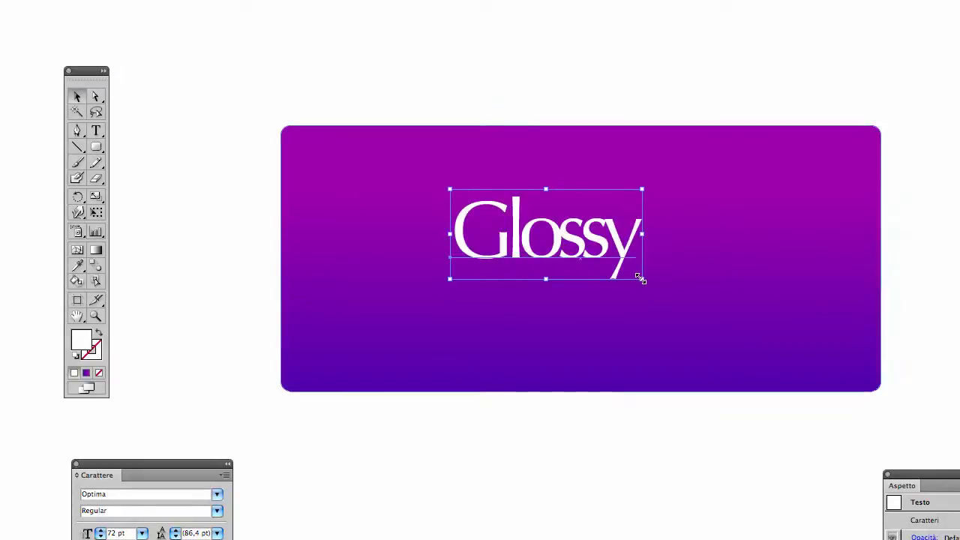
drag(642, 278, 817, 361)
drag(706, 315, 664, 308)
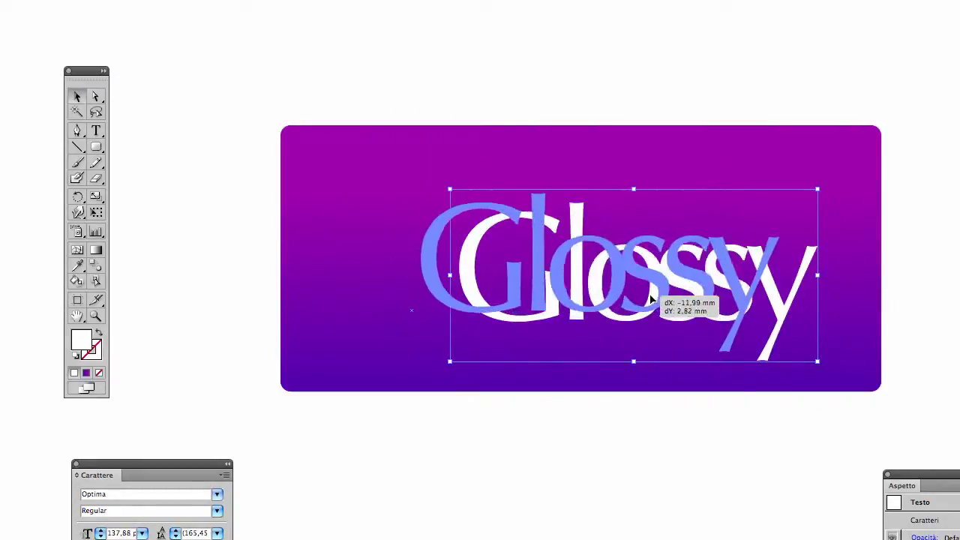
click(920, 102)
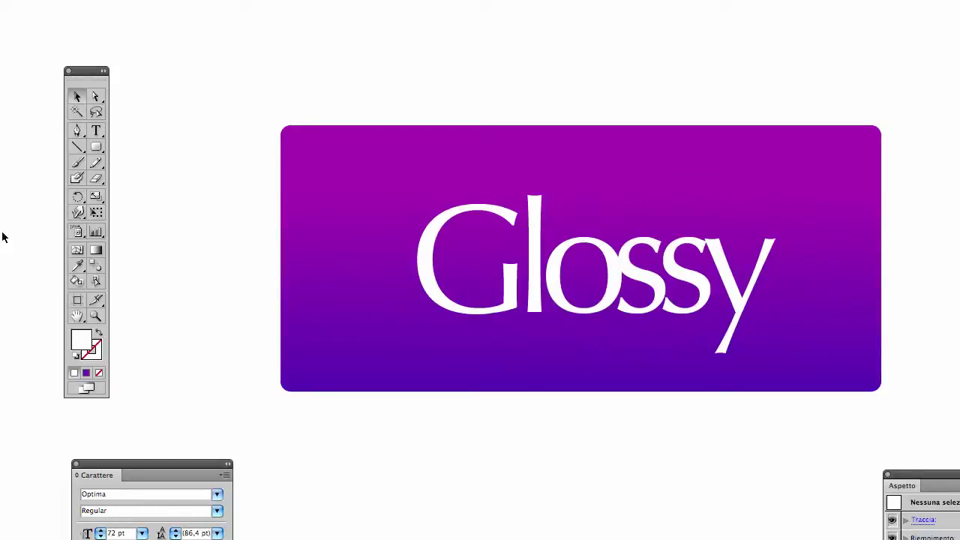
- With the Pen Tool selected, zoom in and scroll so the button fills the view
click(79, 132)
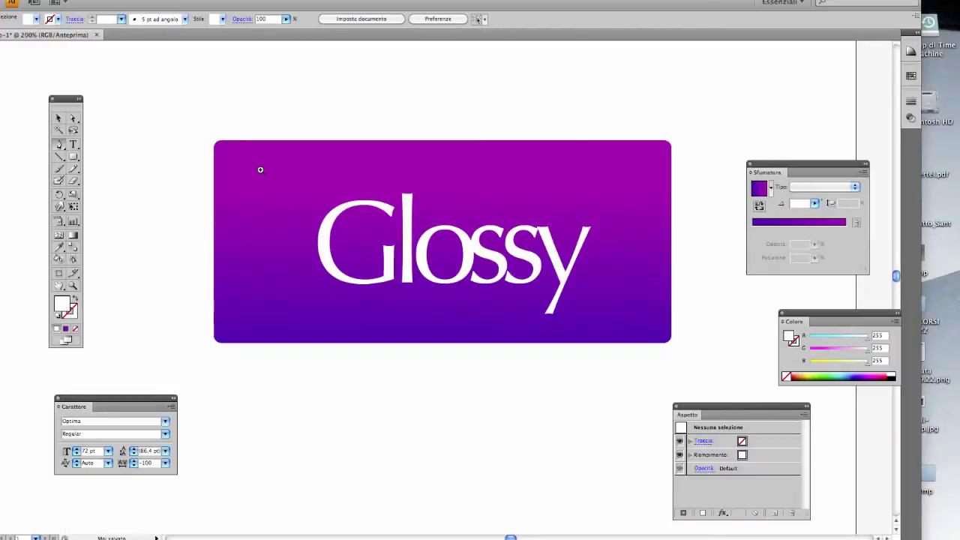
key(ctrl+plus)
key(ctrl+plus)
key(ctrl+minus)
scroll(281, 171, down, 3)
scroll(280, 171, right, 3)
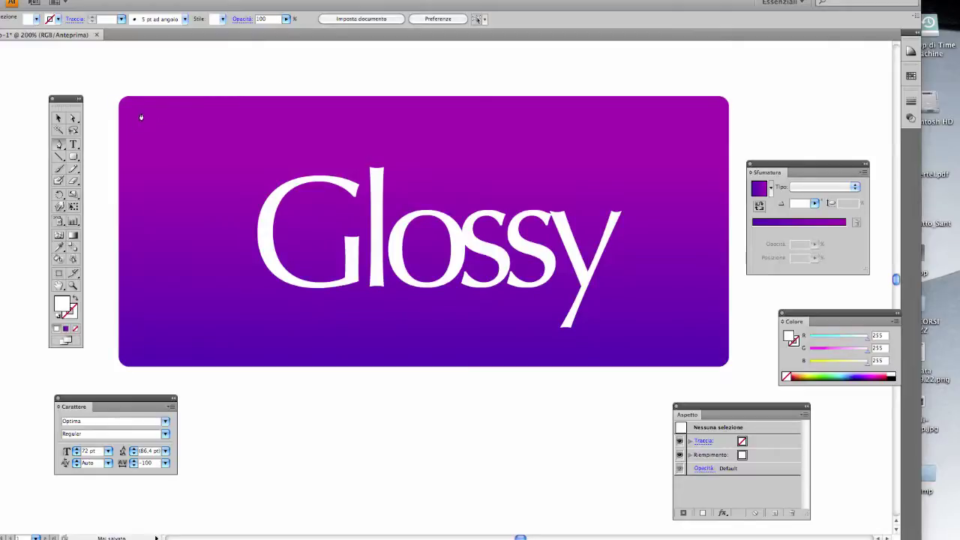
- Pen-draw the highlight outline along the button's top and right edge, curving its lower edge leftward
click(141, 114)
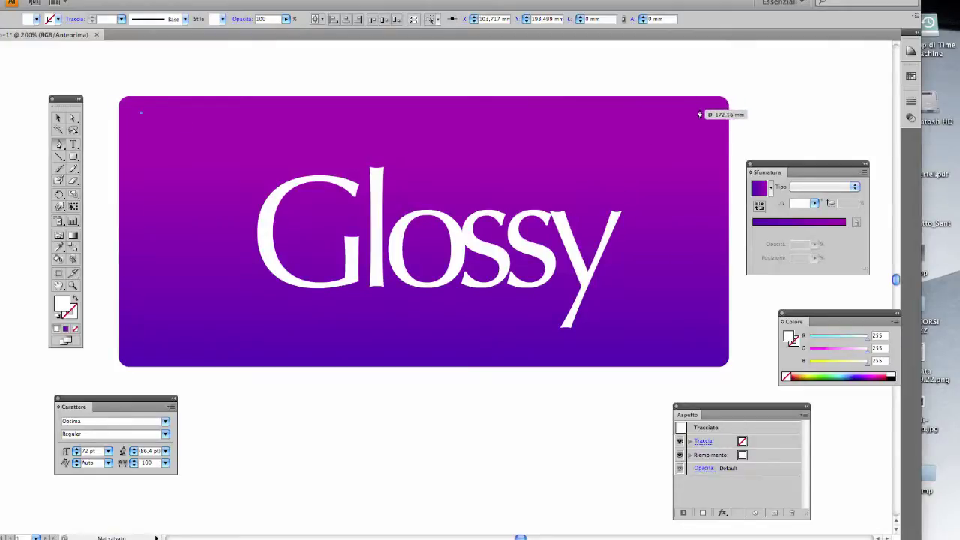
click(703, 113)
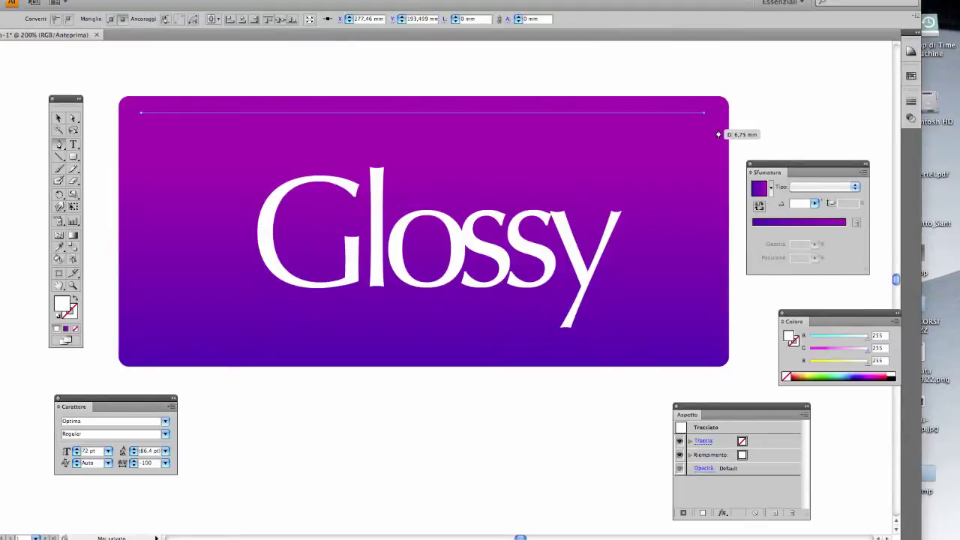
click(718, 132)
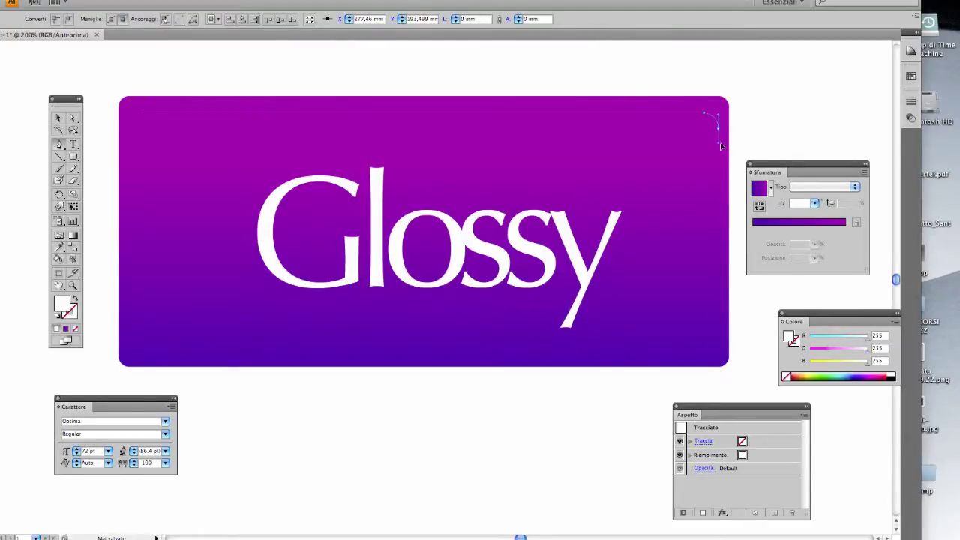
drag(722, 147, 718, 225)
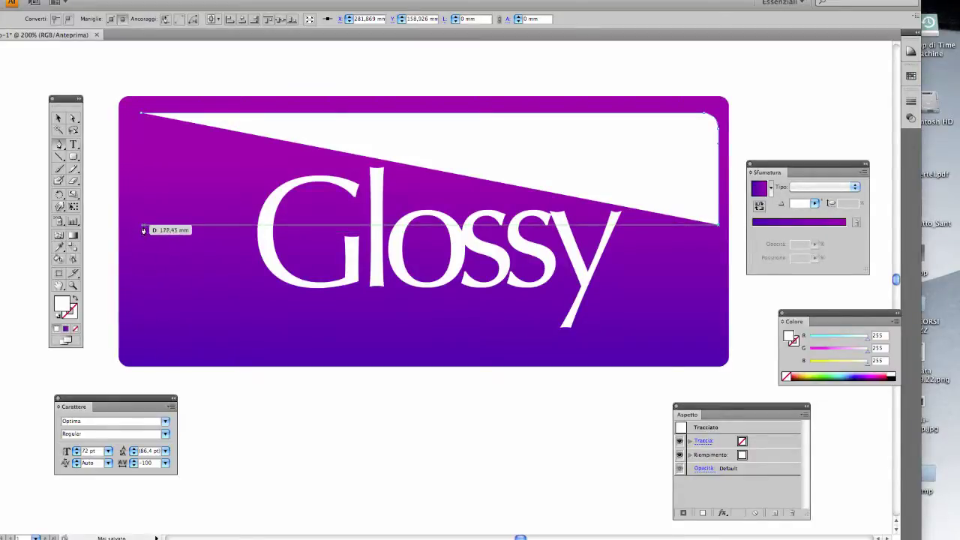
mouse_move(144, 224)
mouse_down()
mouse_move(107, 351)
mouse_move(21, 373)
mouse_move(136, 358)
mouse_move(126, 360)
mouse_up()
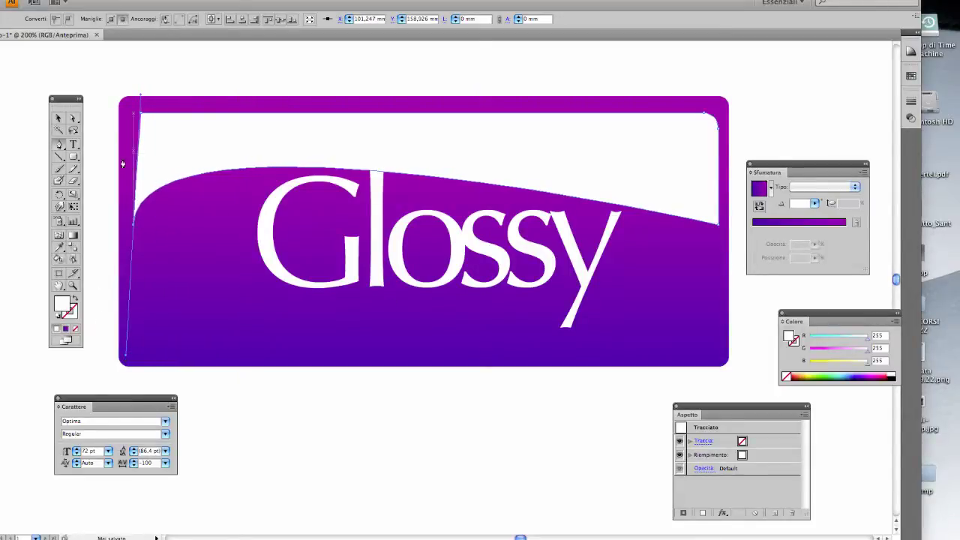
drag(138, 118, 135, 132)
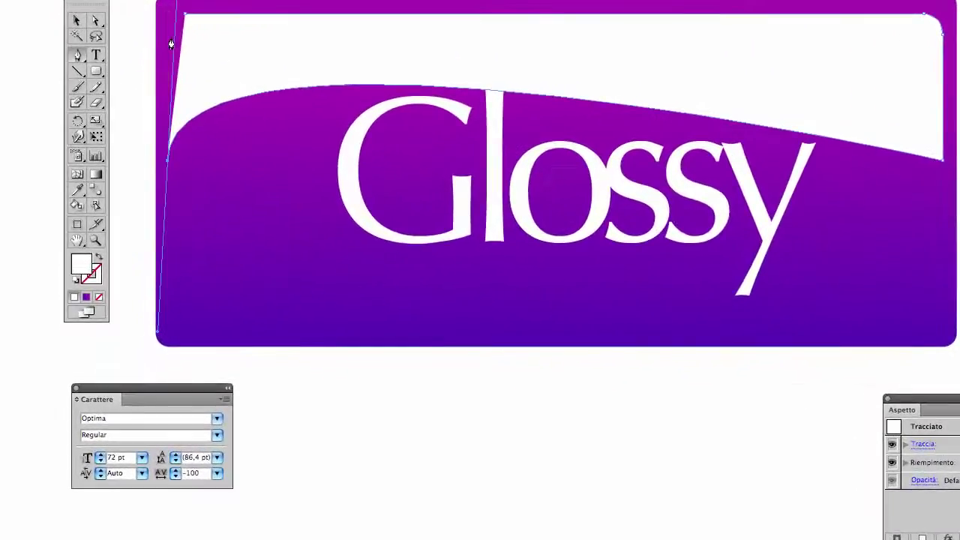
drag(155, 67, 169, 44)
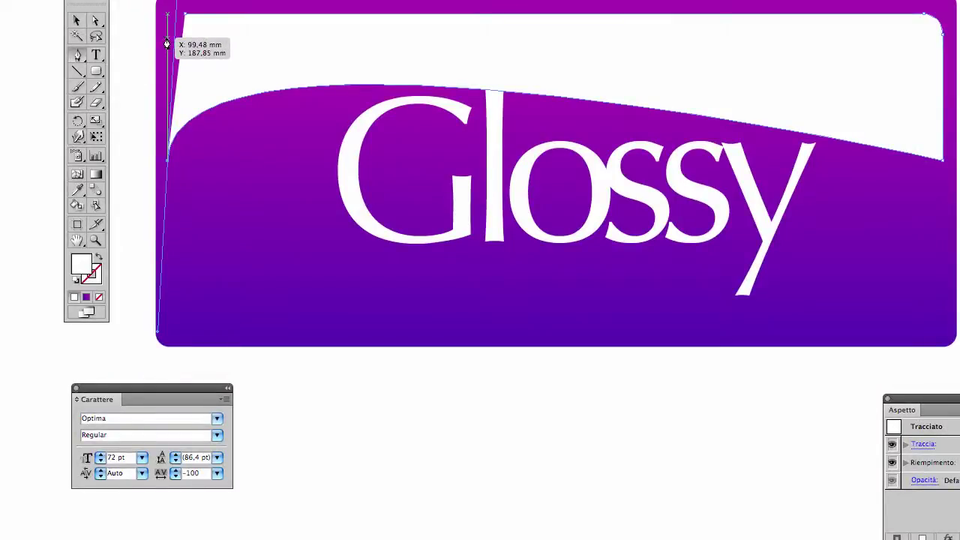
drag(167, 44, 183, 13)
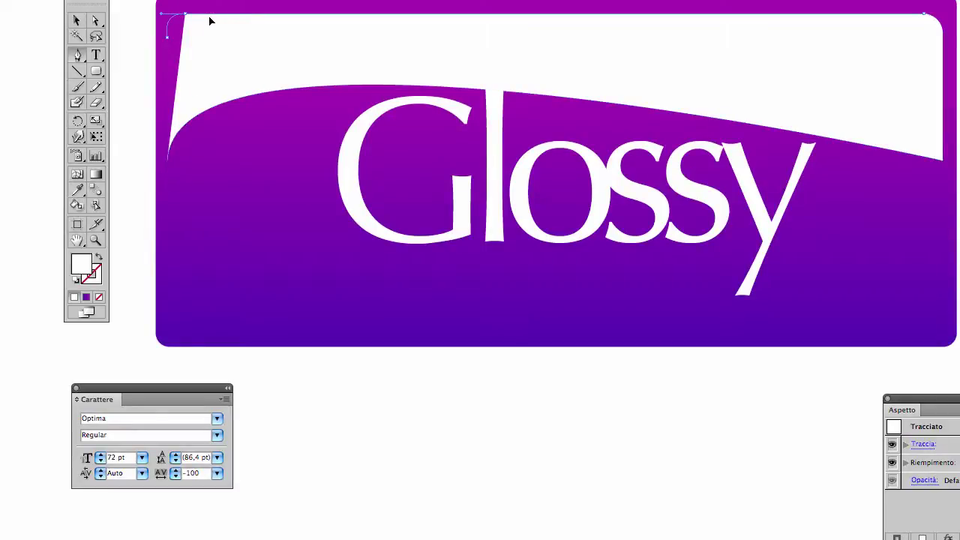
key(ctrl+z)
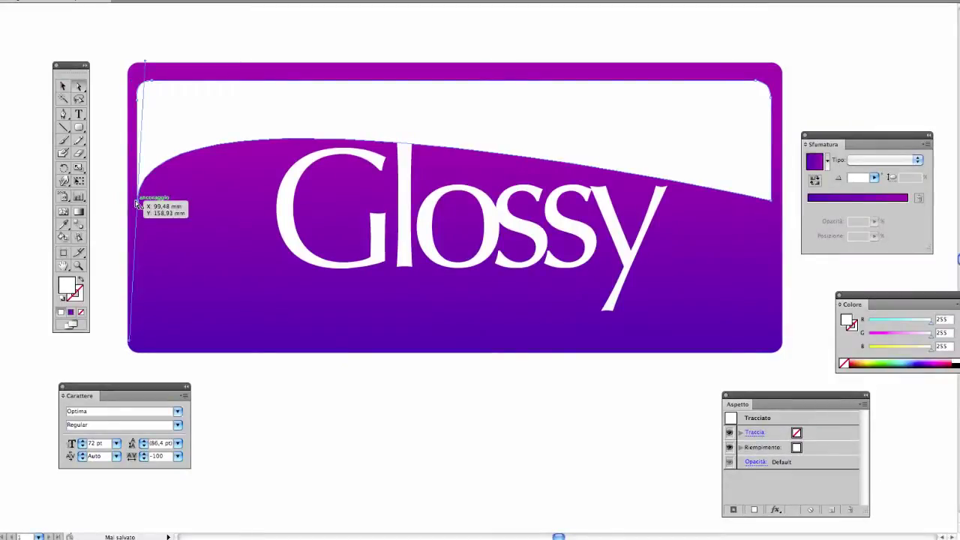
- Nudge the gloss shape right and fill it with a linear gradient whose stops are both white
click(64, 87)
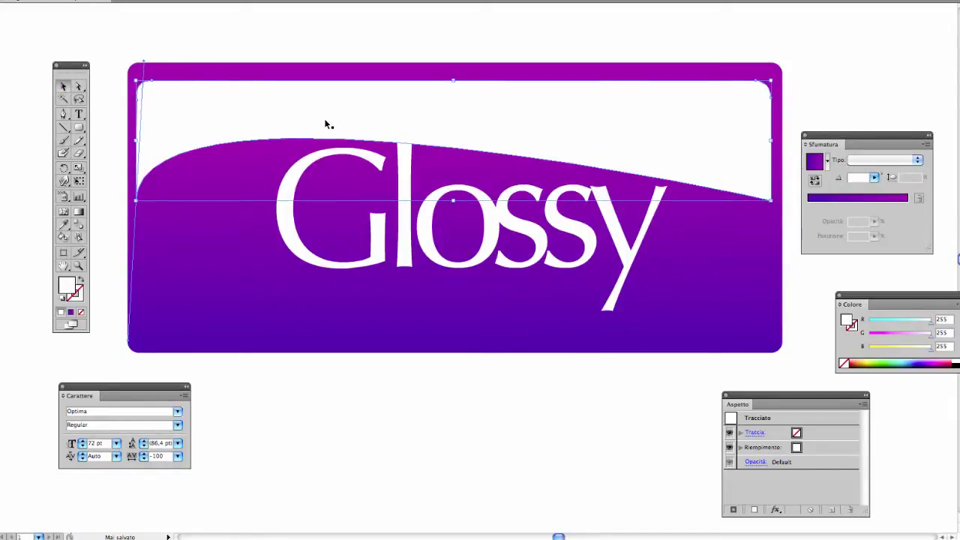
drag(416, 116, 418, 116)
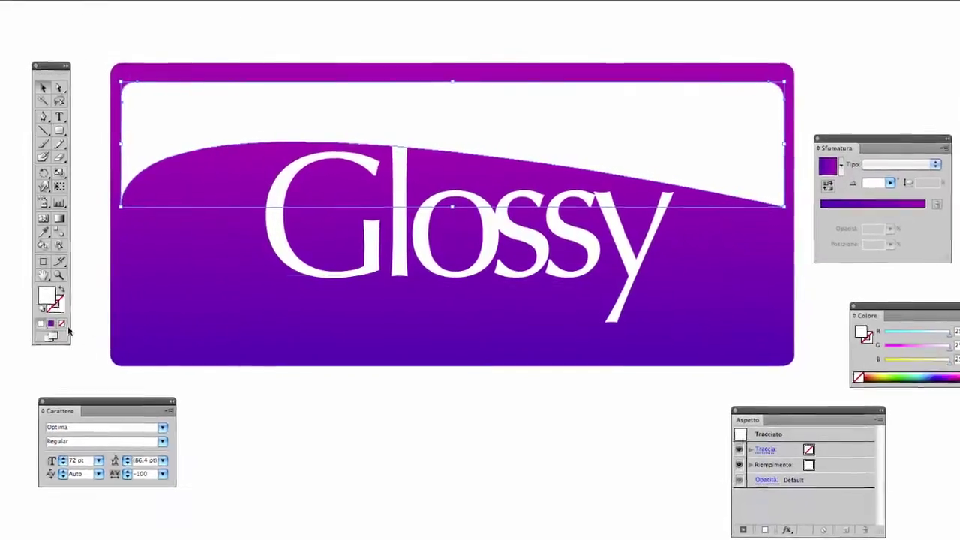
key(period)
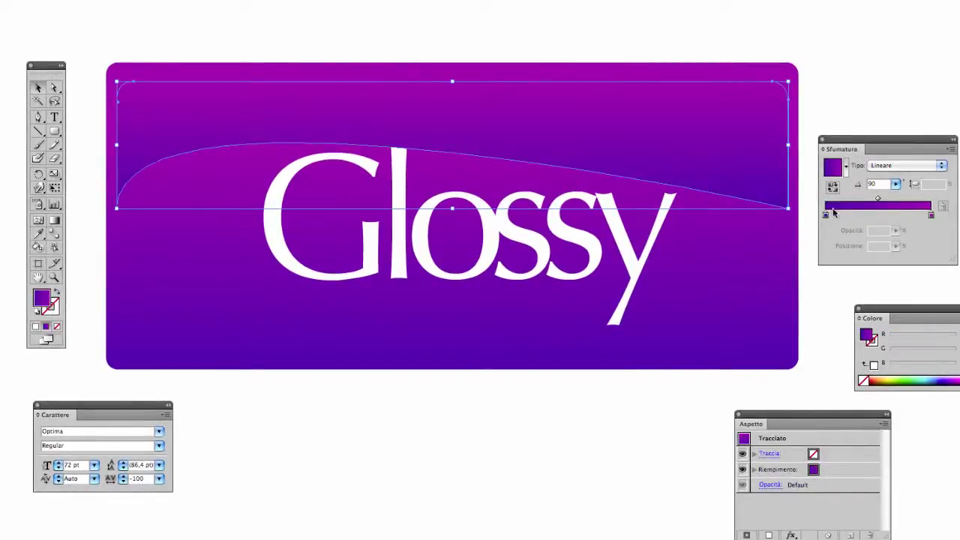
click(828, 216)
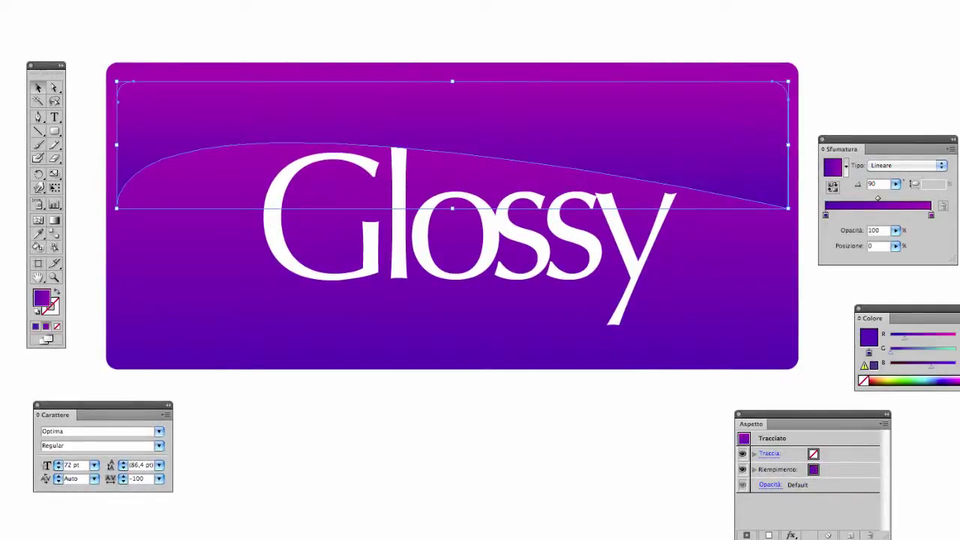
click(885, 376)
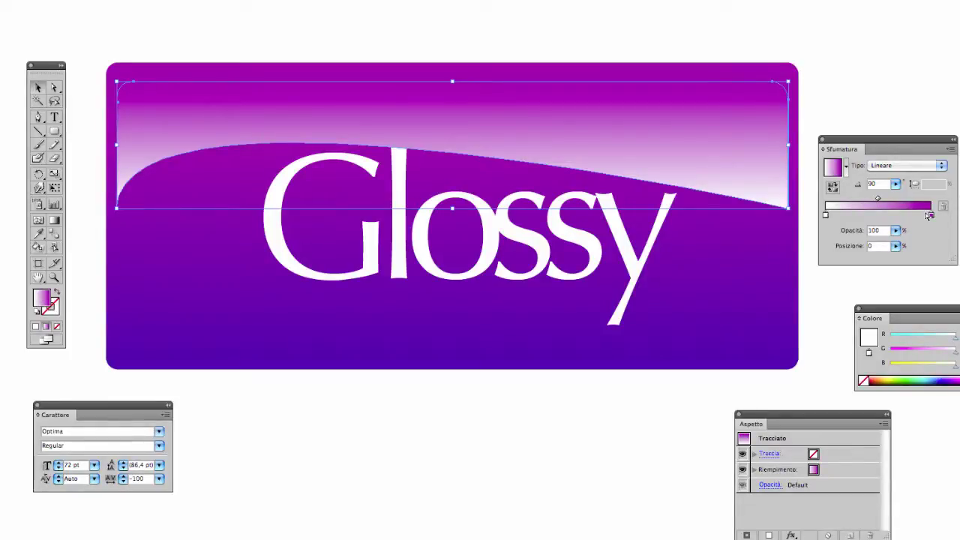
click(931, 216)
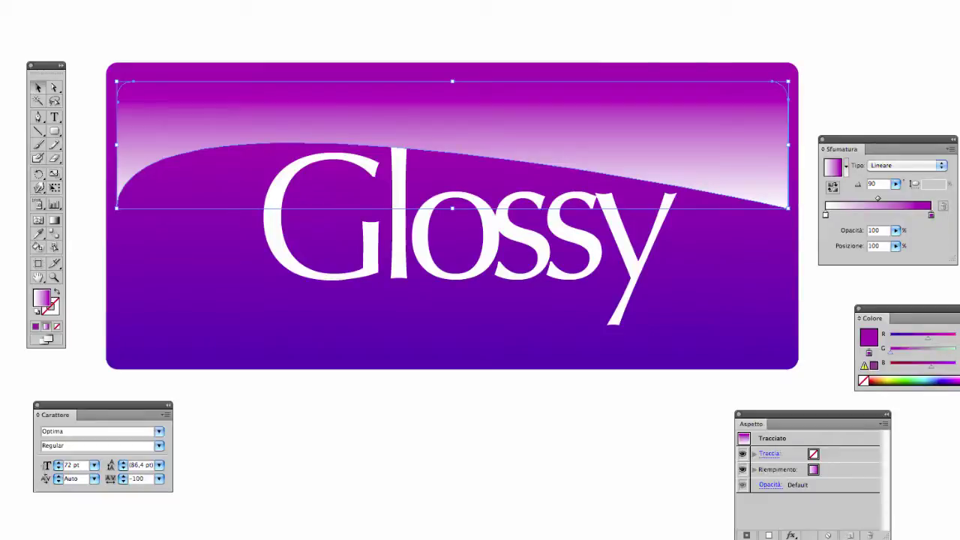
click(885, 377)
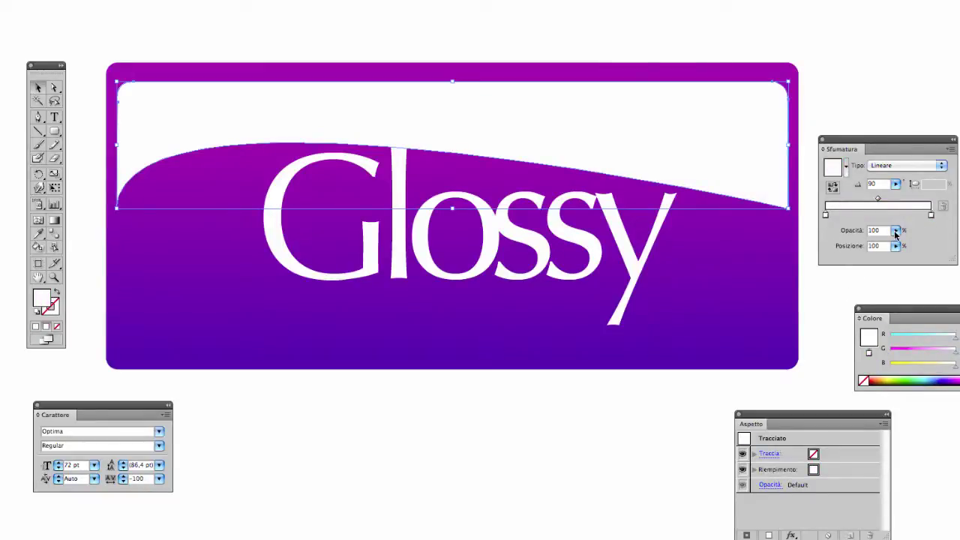
- Set one gradient stop's opacity to 0 so the gloss fades to transparent
click(895, 232)
drag(895, 248, 825, 253)
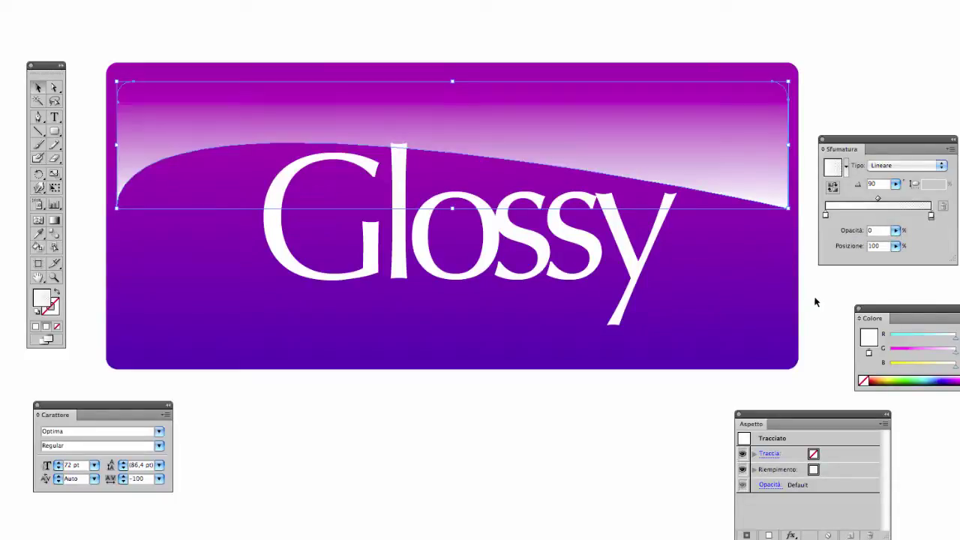
click(896, 232)
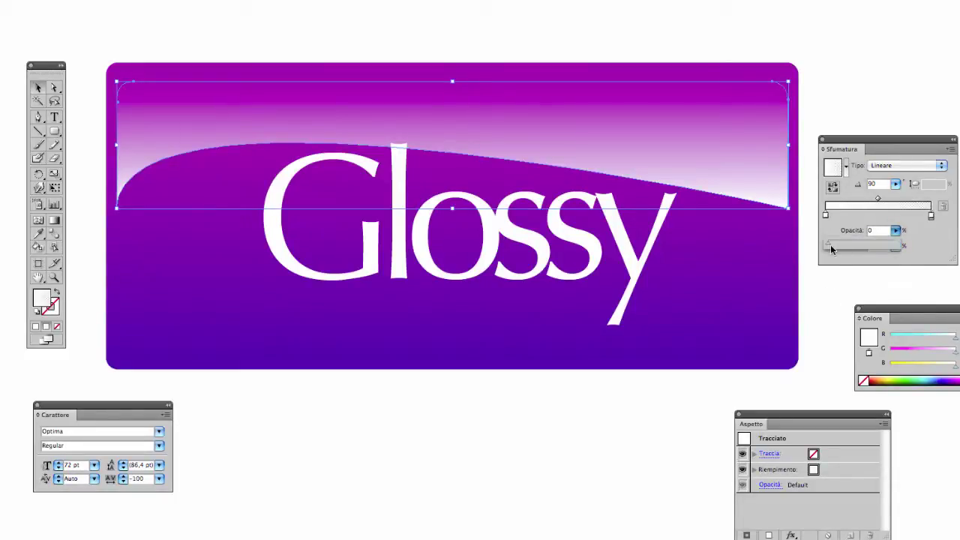
mouse_move(831, 249)
mouse_down()
mouse_move(897, 248)
mouse_move(813, 249)
mouse_up()
click(897, 232)
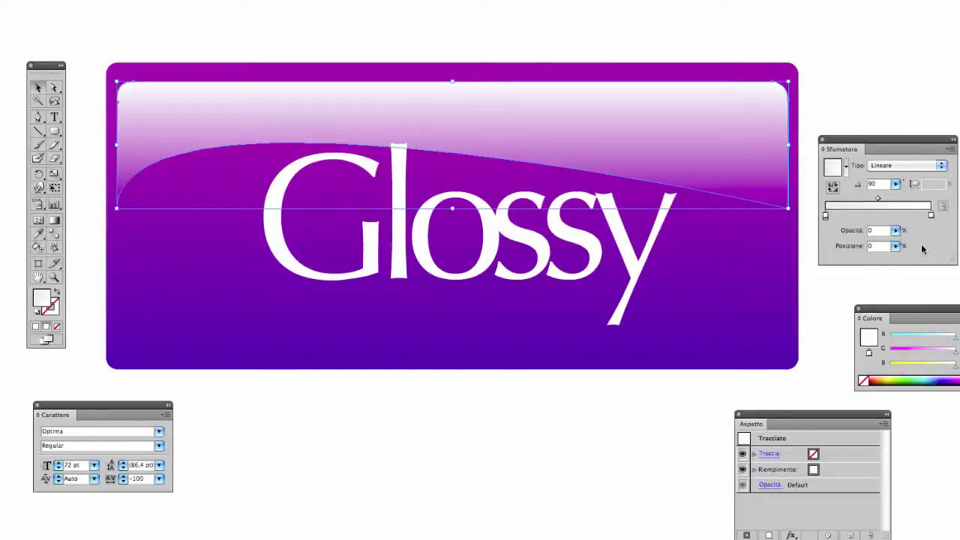
click(849, 89)
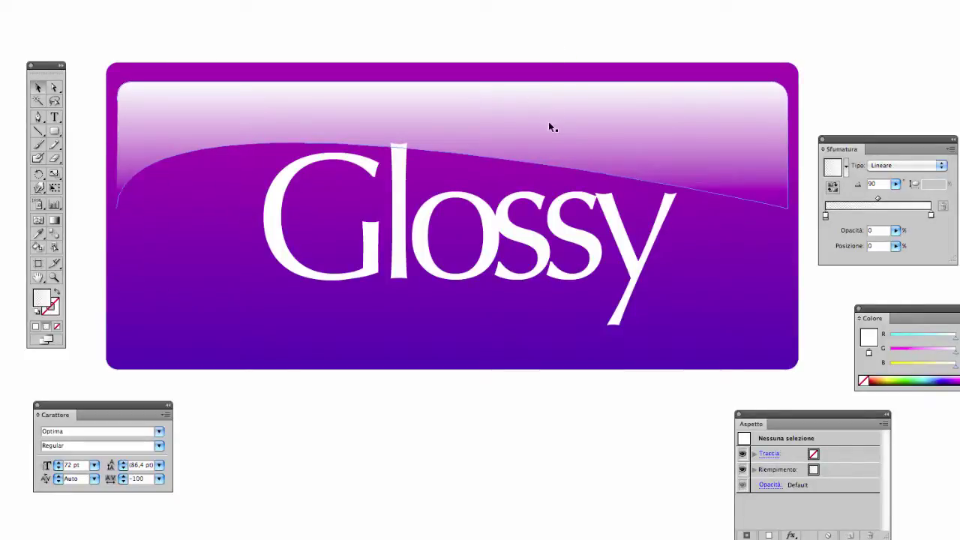
- Raise the highlight slightly, then lower its bottom-left anchor and arch its lower edge over the text
drag(551, 114, 551, 105)
click(585, 45)
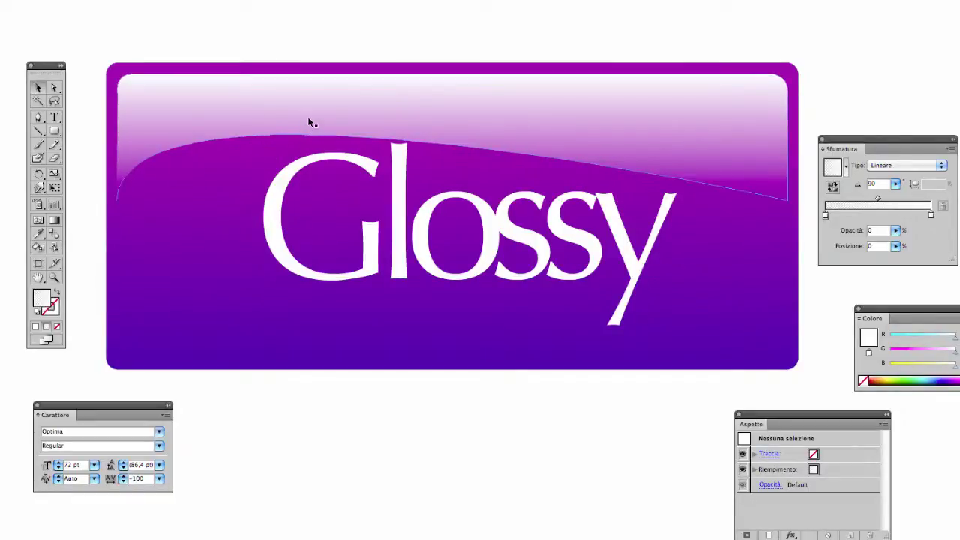
click(247, 133)
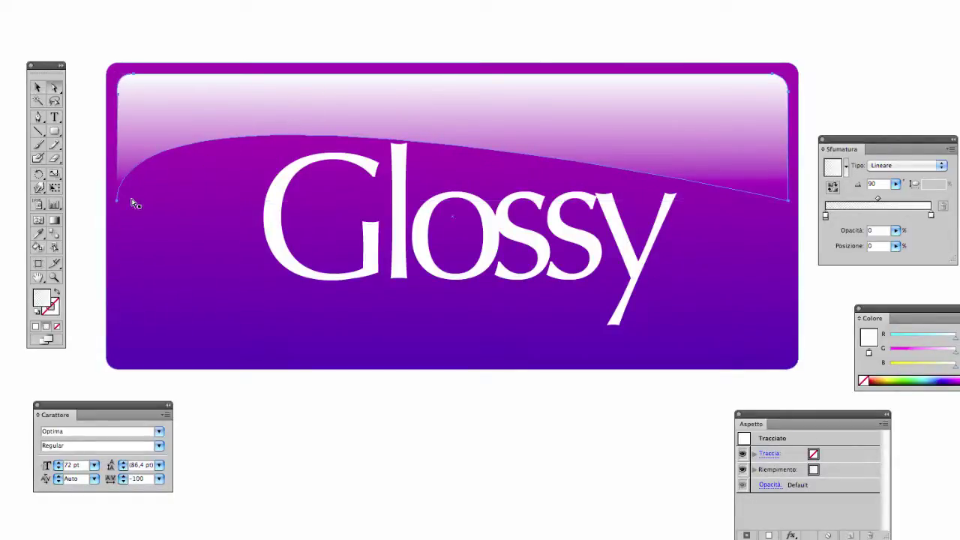
click(214, 38)
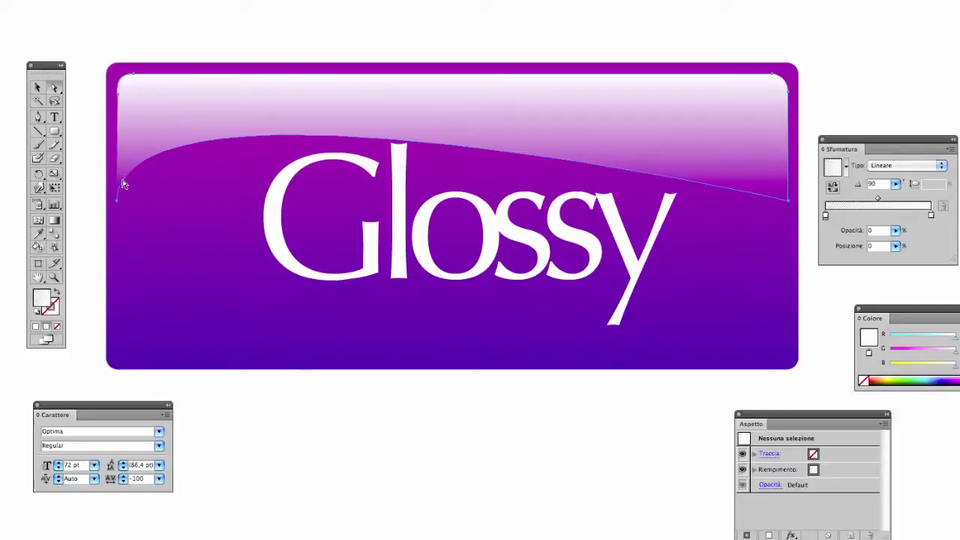
click(119, 201)
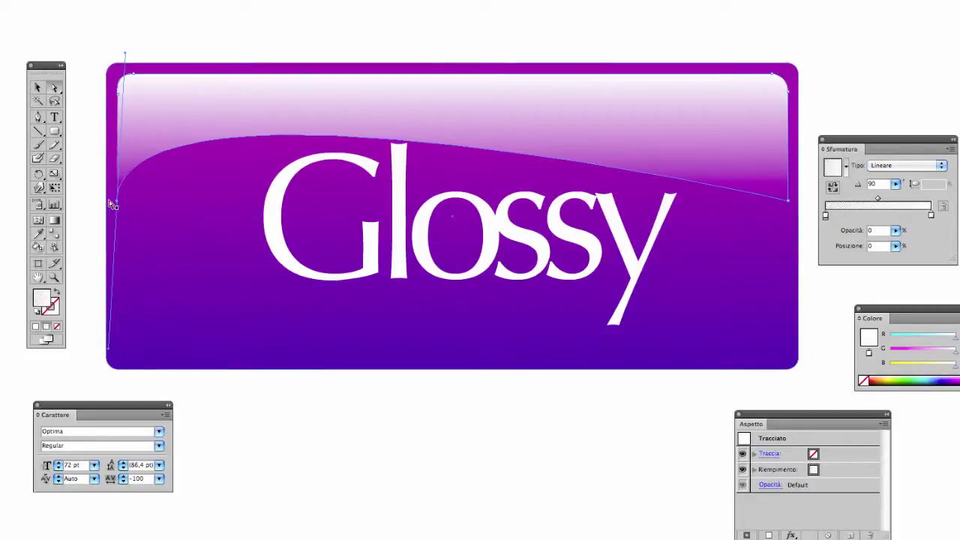
key(shift+Down)
key(shift+Down)
key(shift+Down)
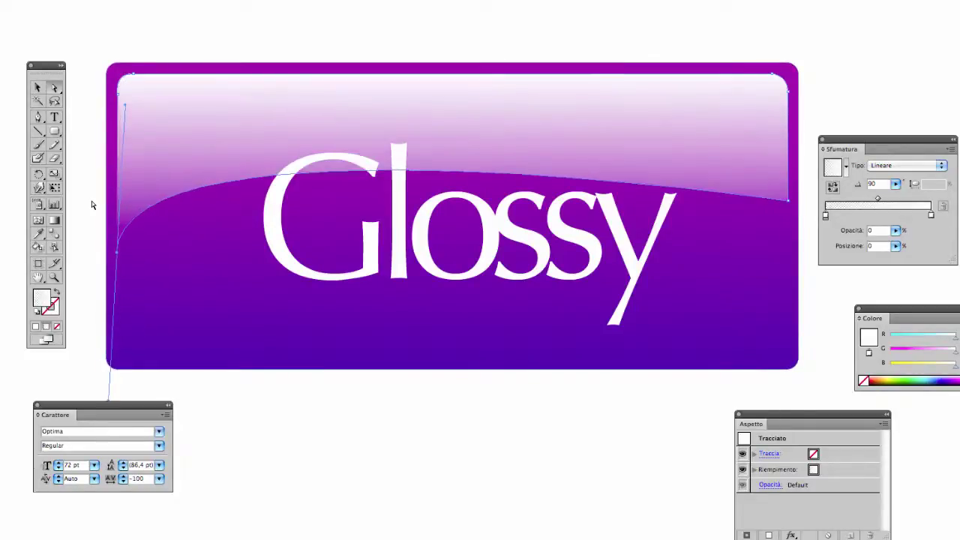
key(shift+Down)
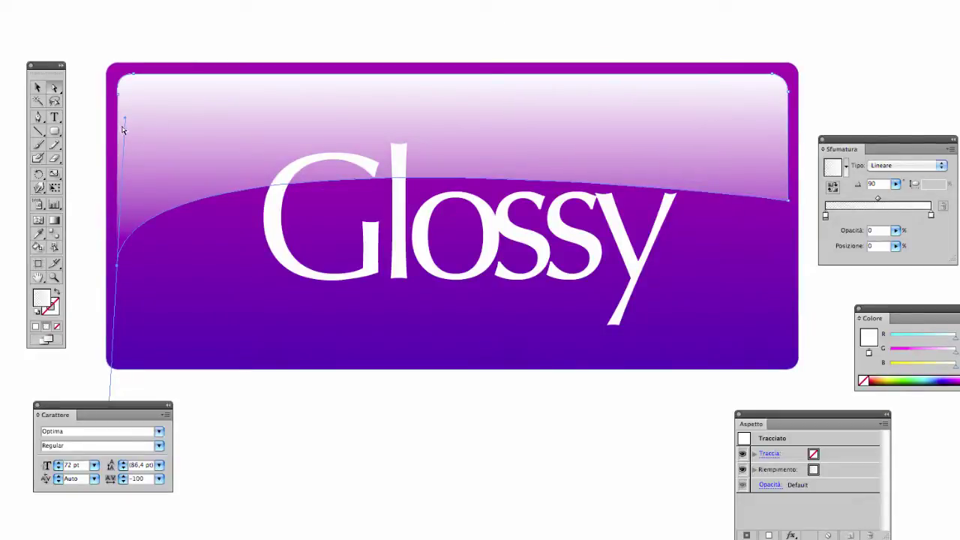
drag(126, 118, 372, 40)
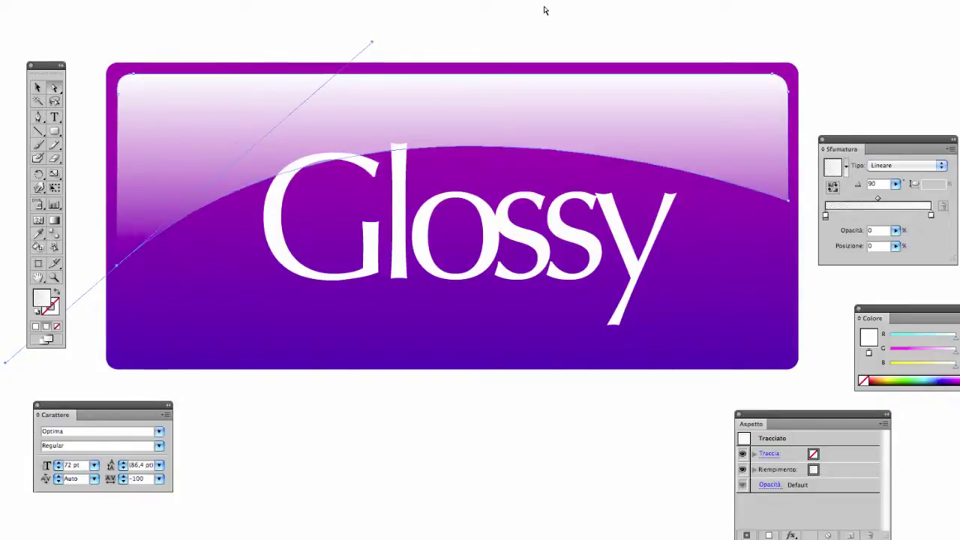
click(570, 34)
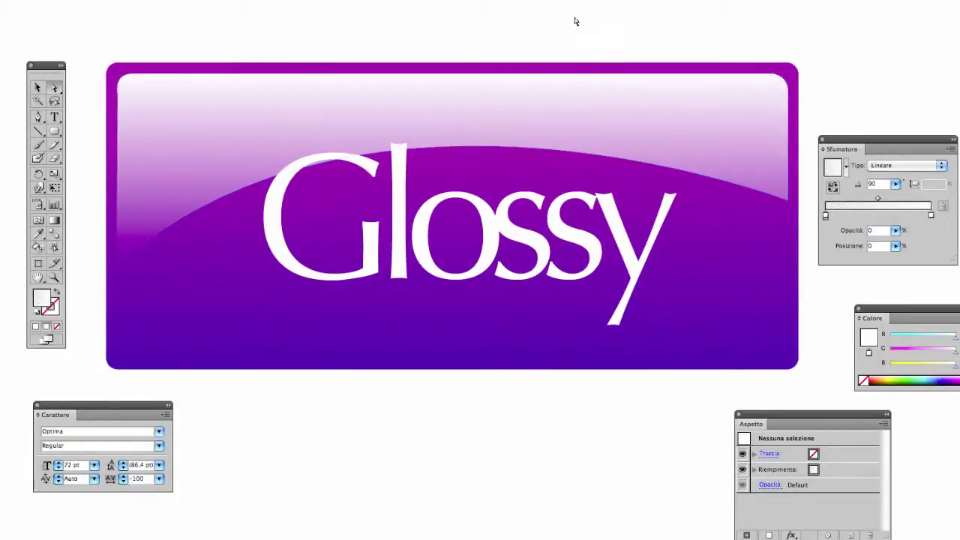